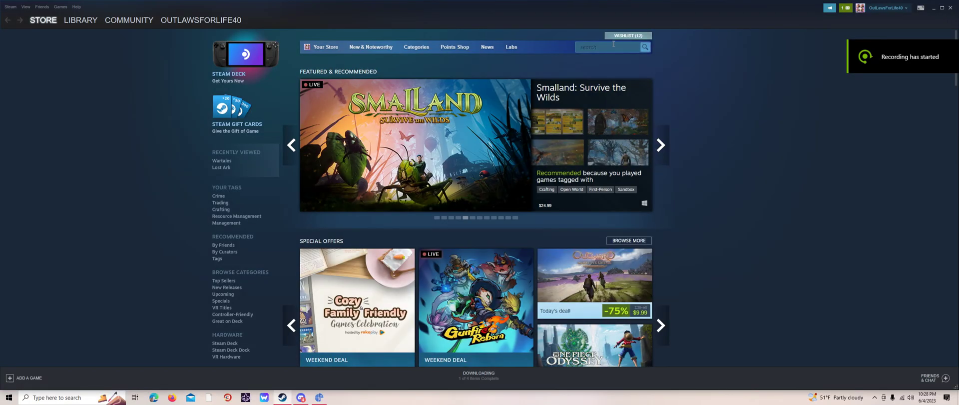
Step: Switch from Steam to Firefox, search the web for superblt and open the SuperBLT website
click(933, 7)
click(172, 396)
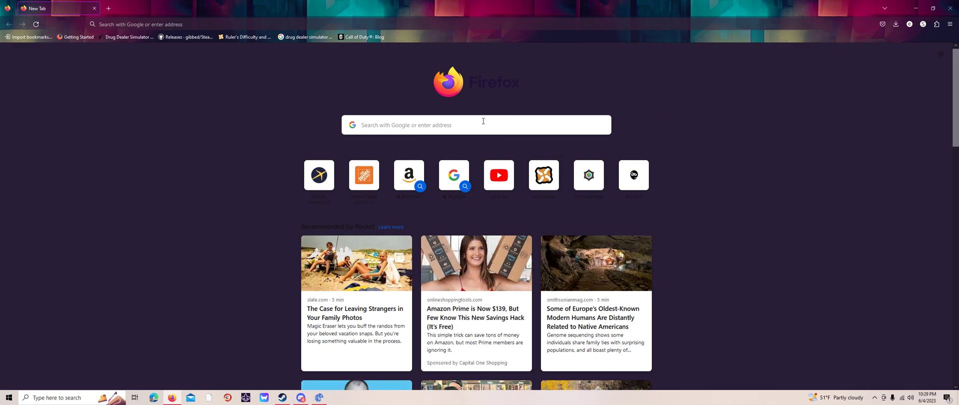
text(supe)
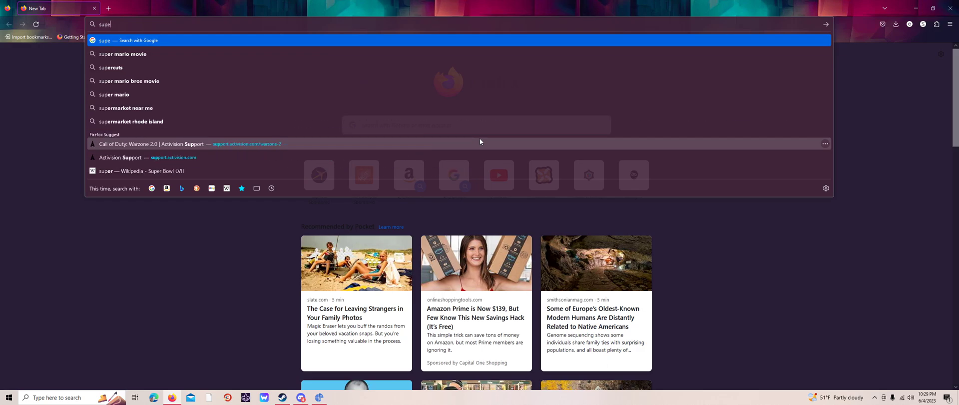
text(r)
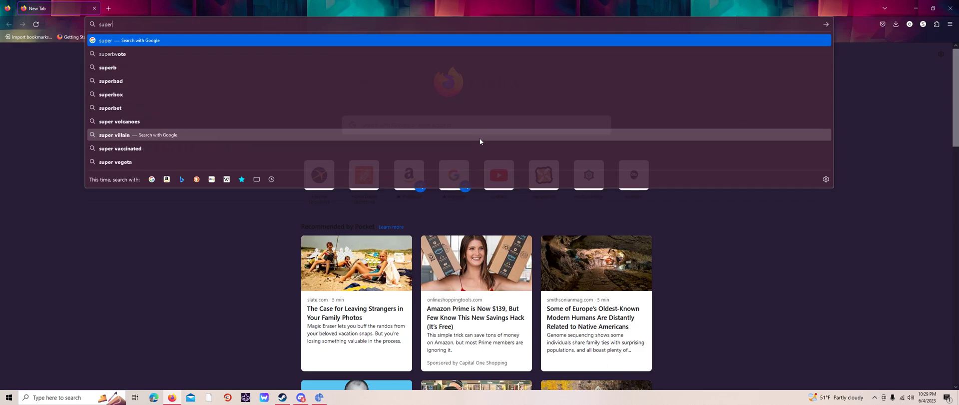
text(blt)
key(Return)
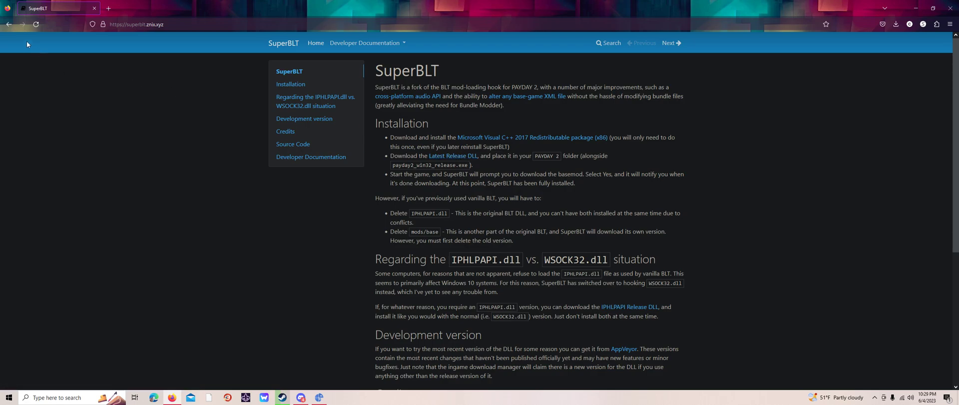
Step: Search Google for pirate perfection payday 2, open the Pirate Perfection release thread on UnknownCheats and look through its first post
click(10, 28)
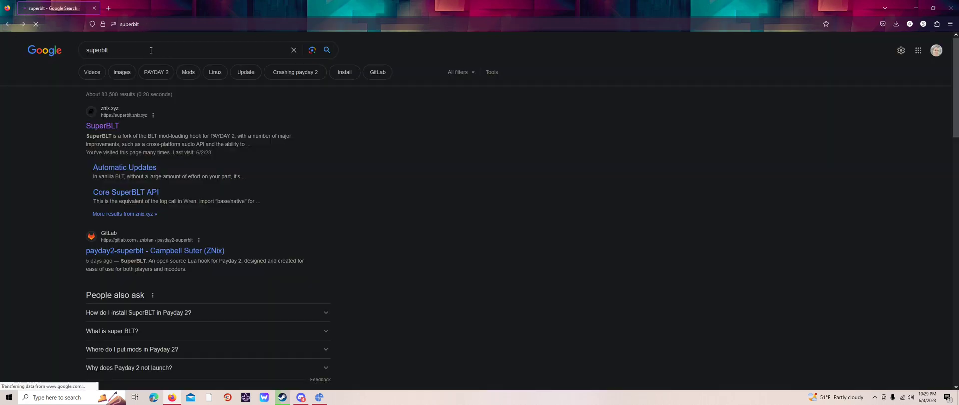
text(pira)
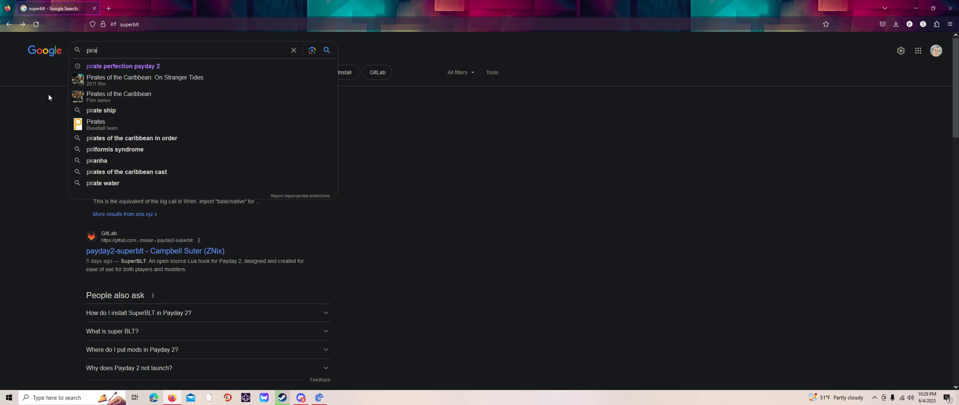
text(te perf)
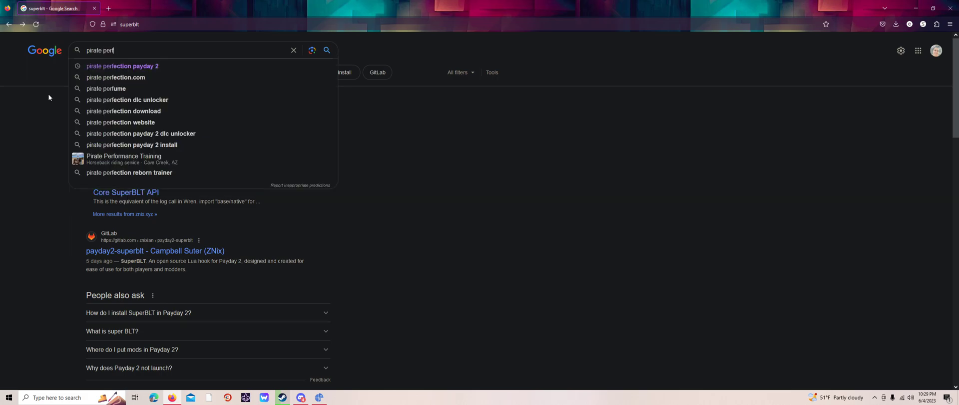
click(122, 66)
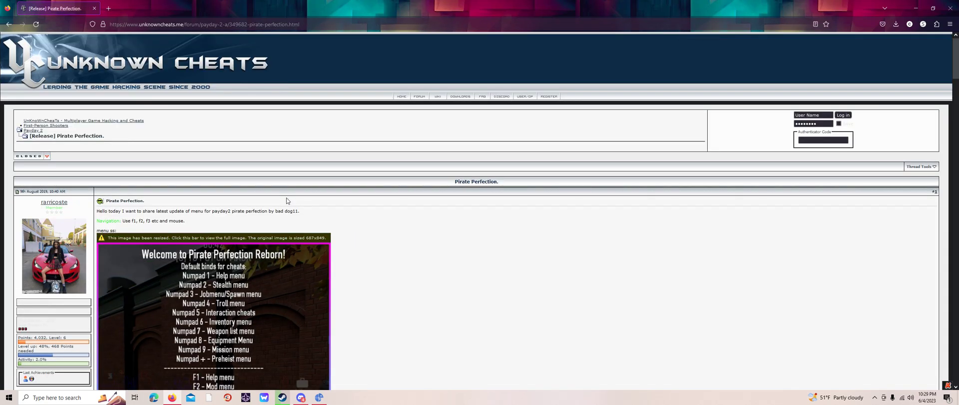
scroll(286, 197, down, 4)
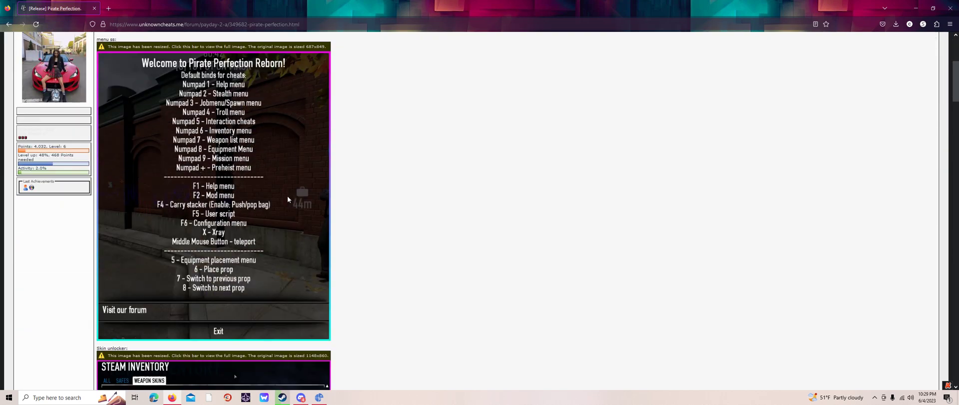
scroll(288, 199, down, 9)
scroll(289, 198, up, 9)
scroll(289, 199, up, 4)
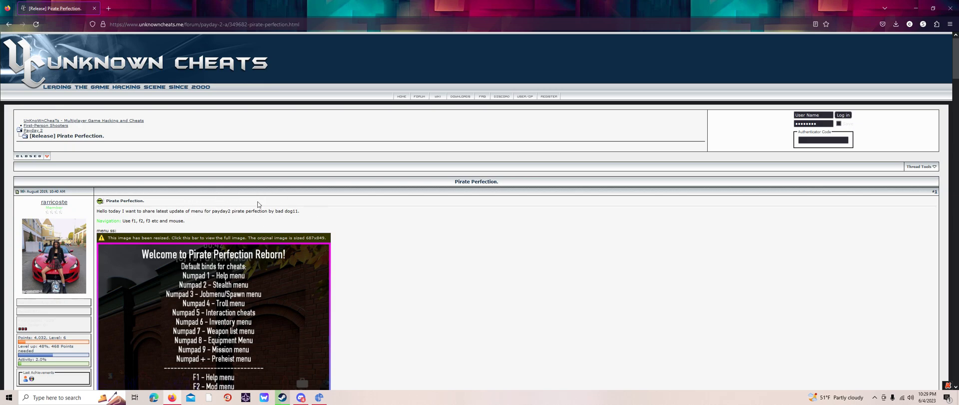
Step: Try to log in to the forum with a saved account's username and password, and return to the thread
click(818, 115)
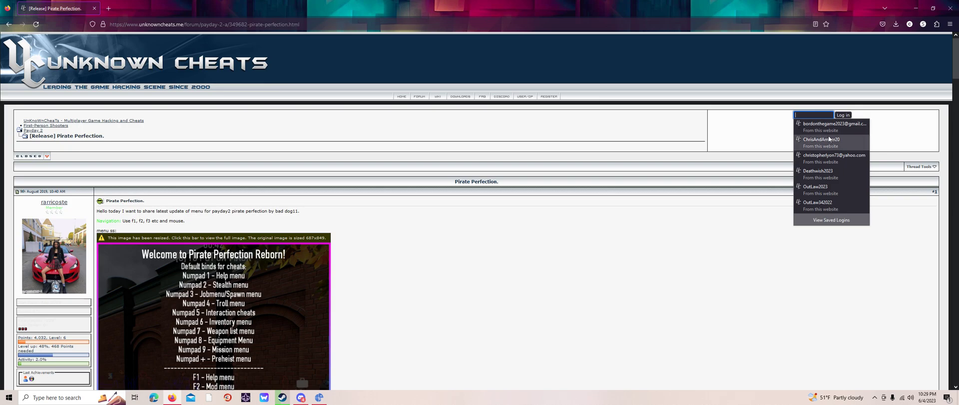
click(829, 158)
click(850, 115)
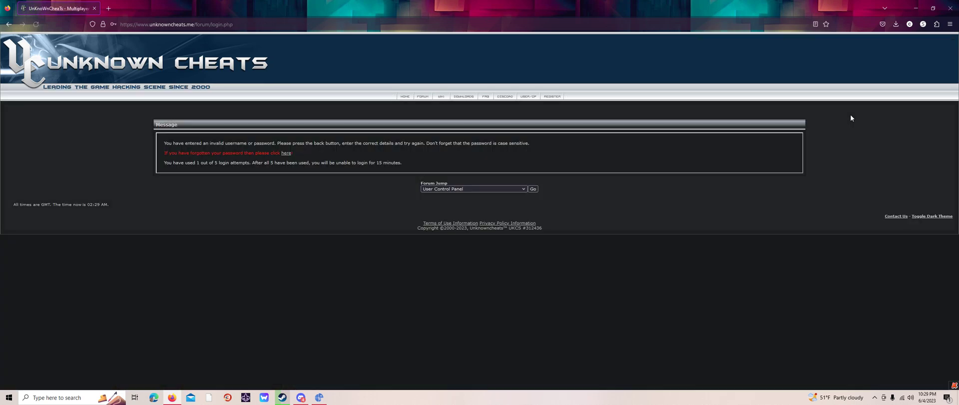
key(alt+Left)
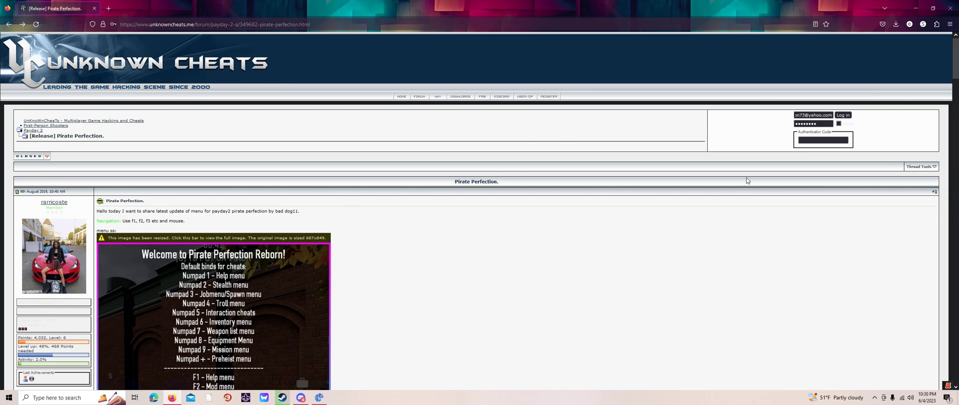
Step: Review the cheat menu and skin unlocker screenshots in the Pirate Perfection thread
scroll(463, 296, down, 5)
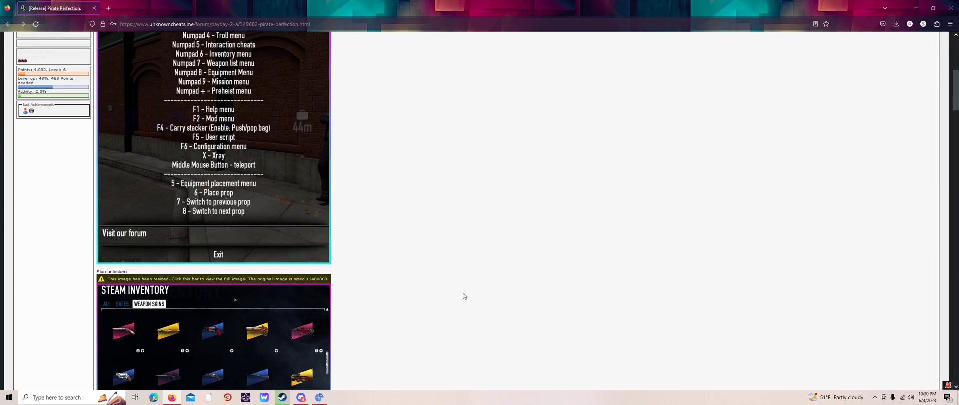
scroll(444, 272, down, 5)
scroll(444, 272, up, 10)
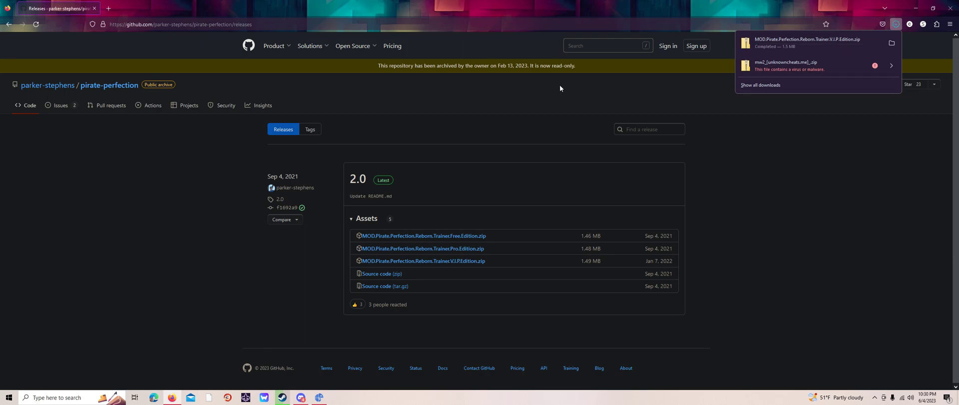
Step: Open the downloaded MOD.Pirate.Perfection.Reborn.Trainer.V.I.P.Edition archive and copy the Pirate Perfection Reborn Trainer folder from PAYDAY 2 > mods
click(764, 37)
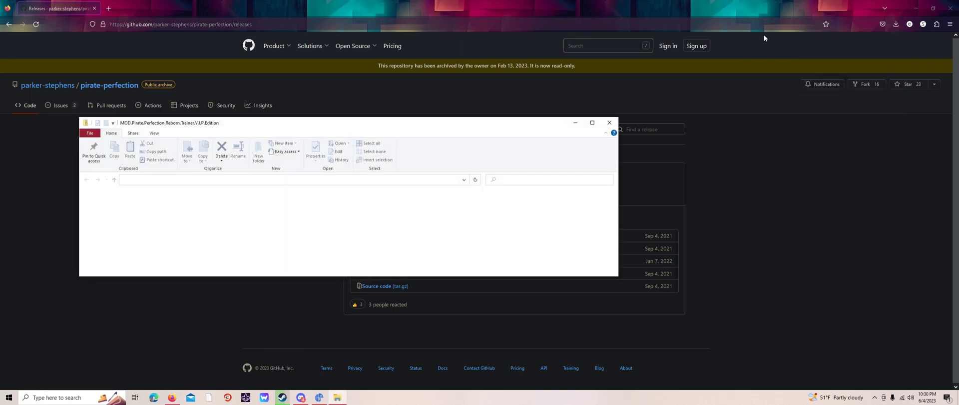
click(201, 205)
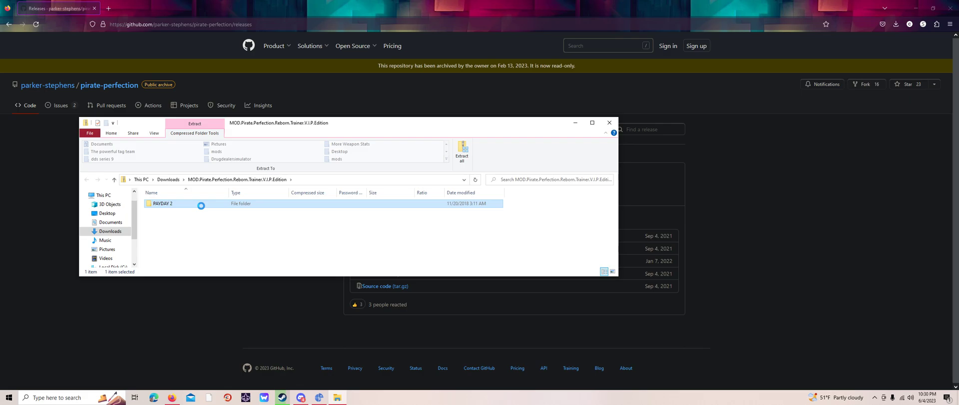
double_click(201, 205)
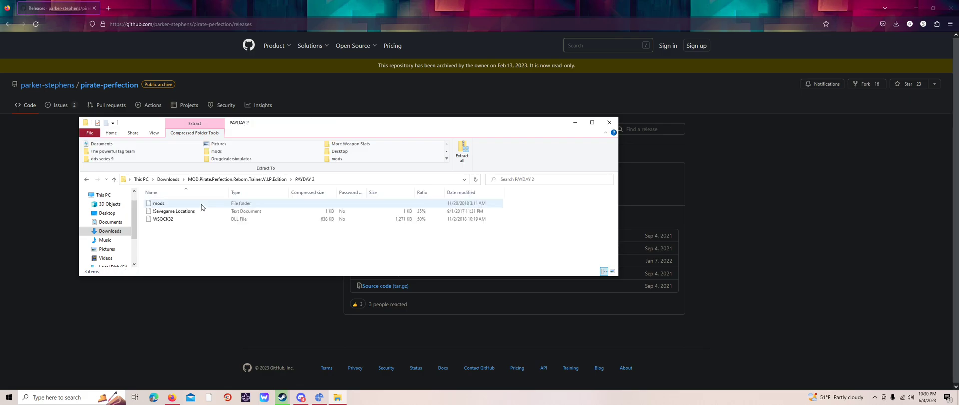
double_click(202, 205)
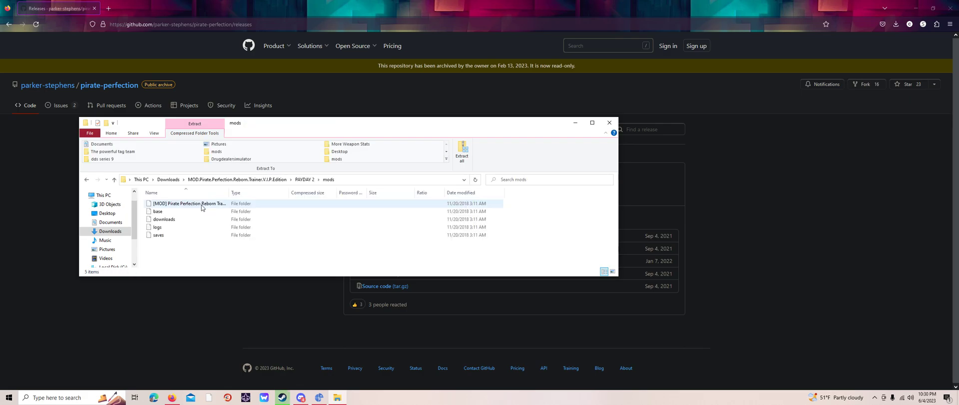
right_click(201, 206)
click(222, 237)
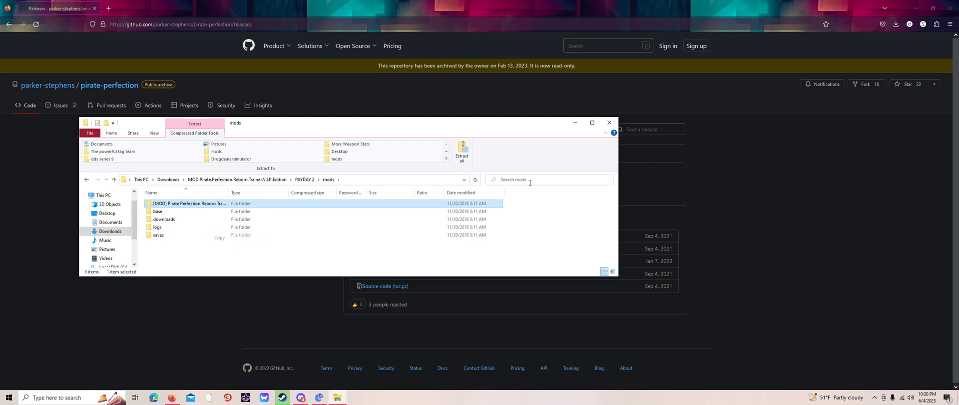
Step: Switch to the Steam library, find PAYDAY 2 in the Payday Collection and browse to its local files folder
click(922, 15)
click(921, 13)
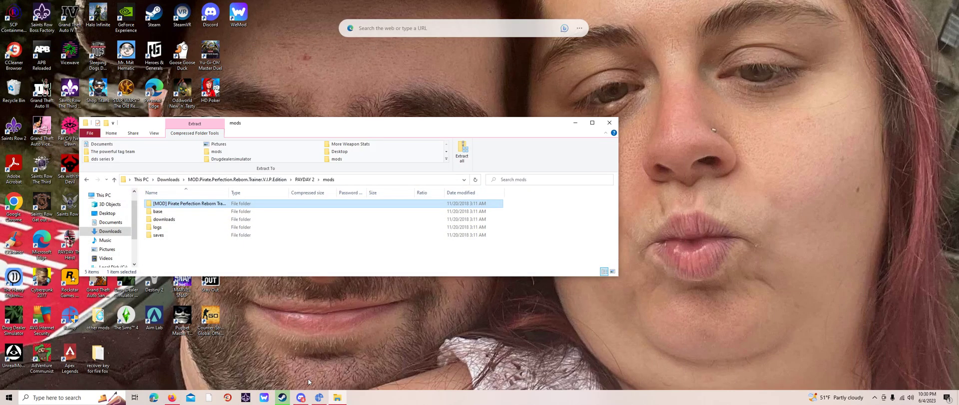
click(171, 397)
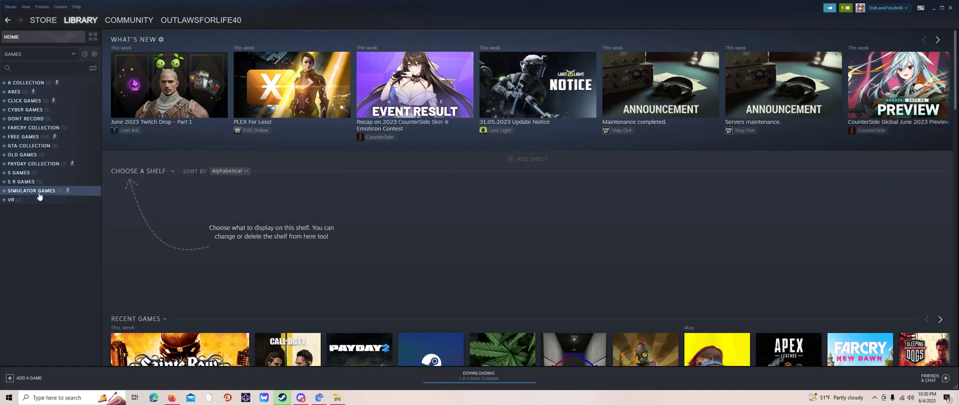
click(40, 191)
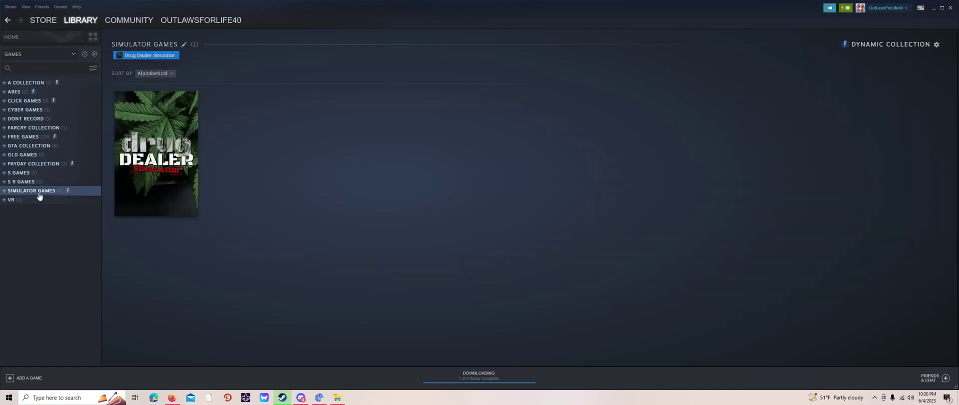
click(50, 164)
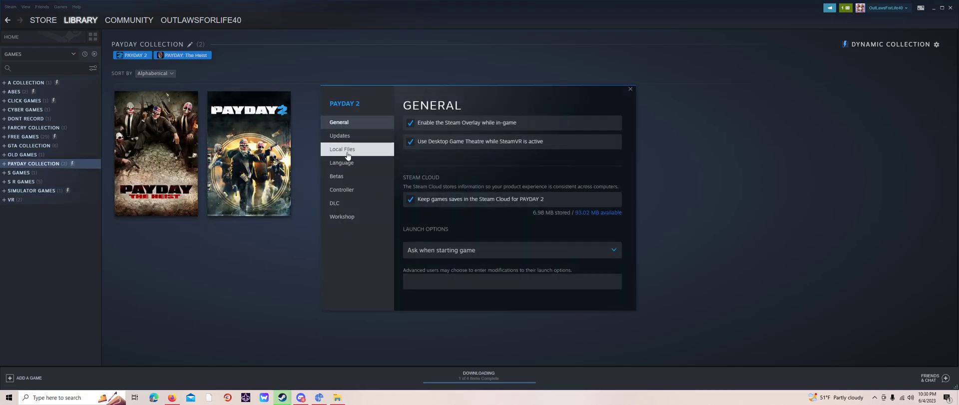
click(343, 149)
click(573, 122)
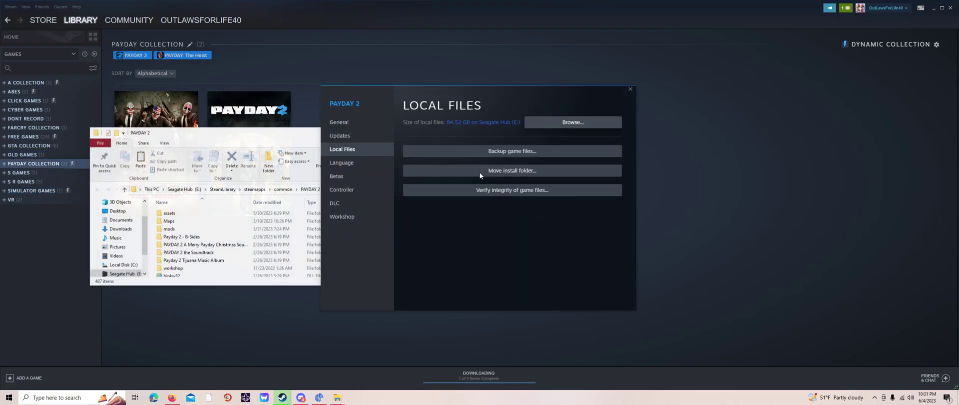
Step: Paste the copied Pirate Perfection folder into the game's mods folder
double_click(200, 229)
right_click(487, 211)
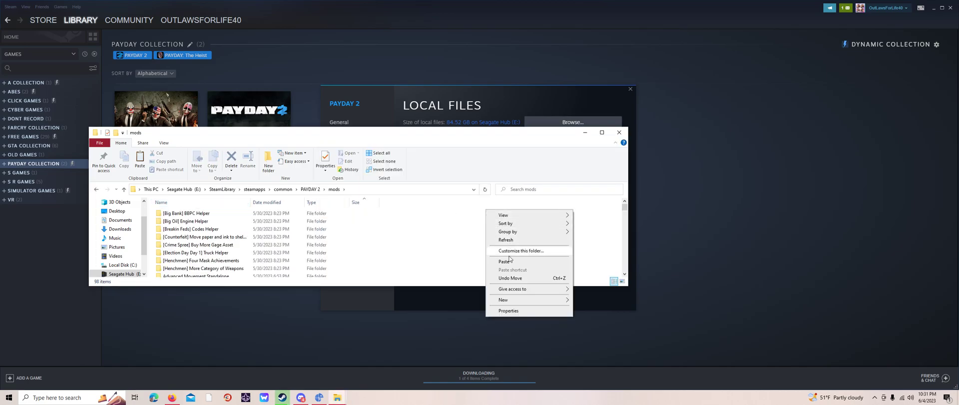
click(510, 261)
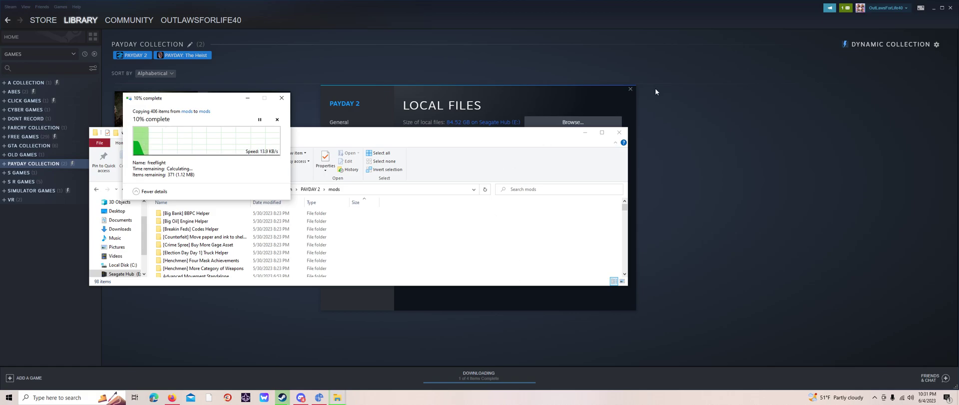
Step: Open the PAYDAY 2 page in the Steam library and close the main Steam window
click(630, 89)
click(282, 168)
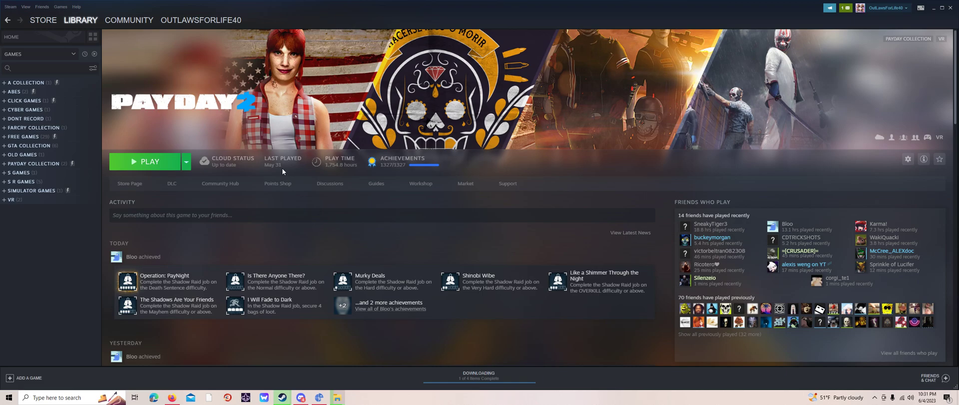
click(954, 4)
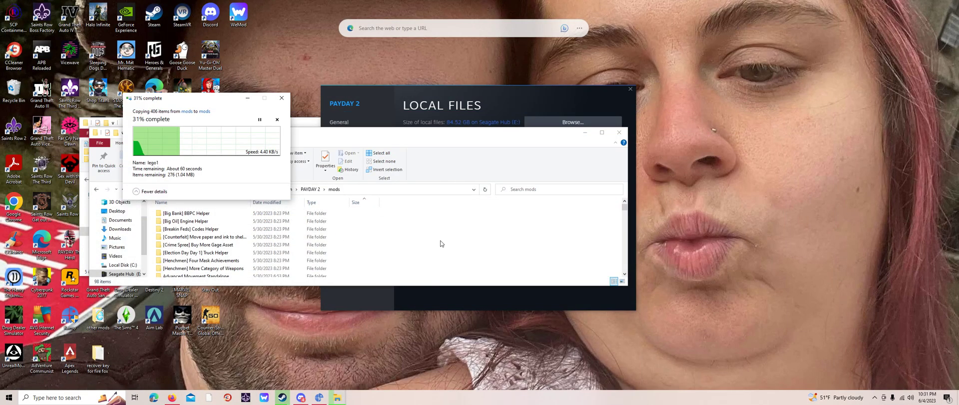
Step: Look through the mods installed in the PAYDAY 2 mods folder
scroll(440, 243, down, 10)
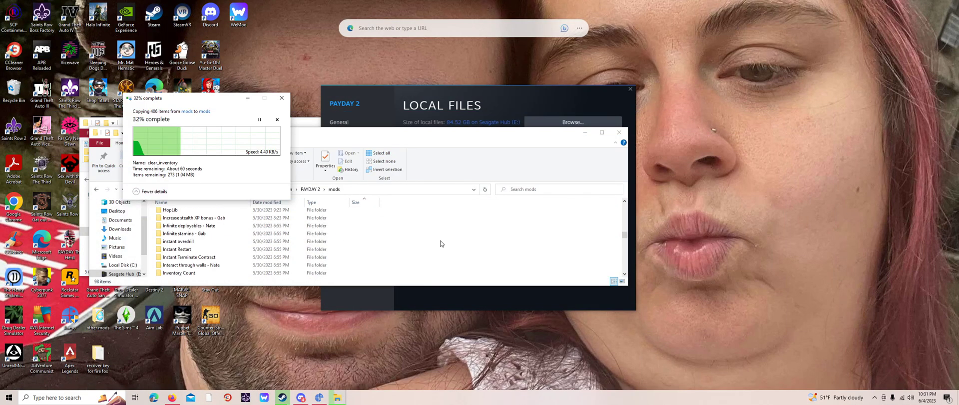
scroll(441, 243, down, 5)
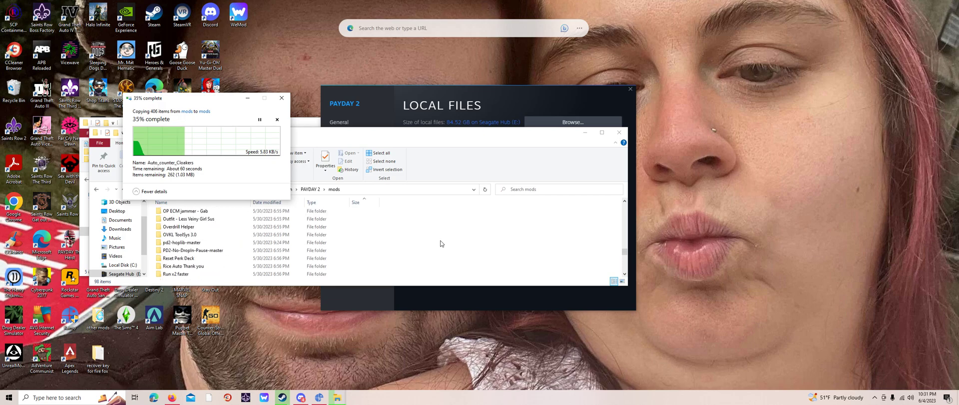
scroll(441, 244, down, 2)
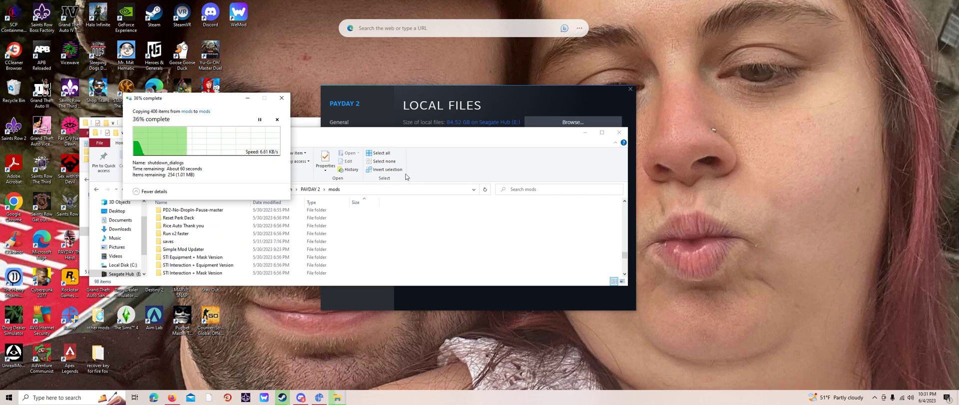
Step: Move the game's mods window aside and open the mods folder inside the desktop's other mods folder
drag(424, 131, 606, 132)
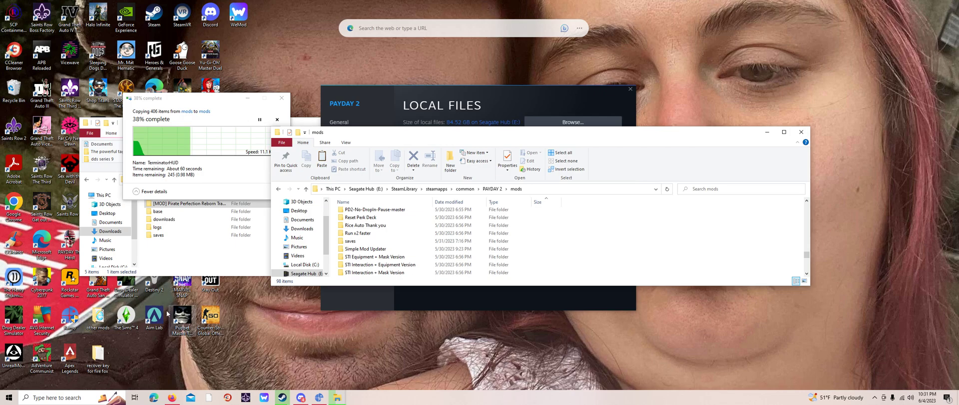
double_click(98, 318)
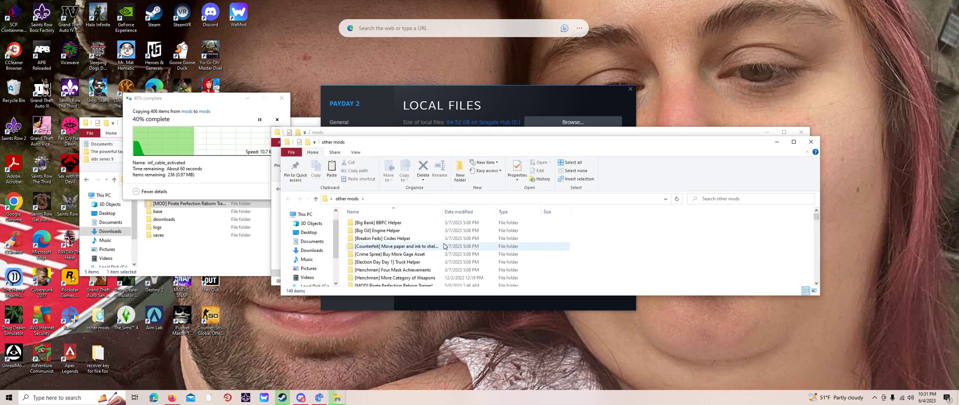
scroll(443, 246, down, 15)
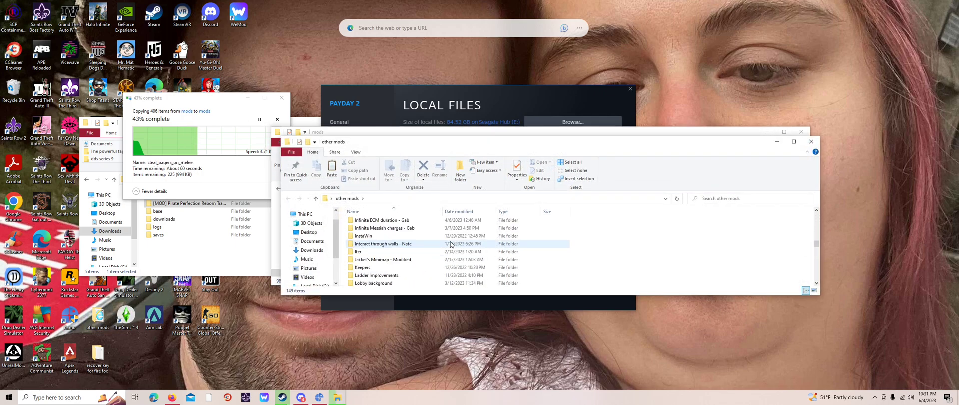
scroll(450, 244, down, 10)
click(410, 228)
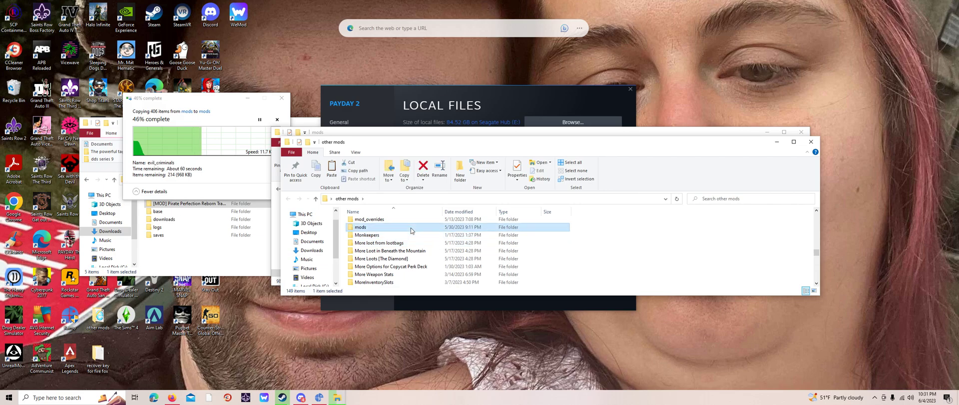
double_click(411, 228)
Step: Find the Russian Roulette Reset folder in the other mods collection and copy it into PAYDAY 2's mods folder
scroll(592, 248, down, 20)
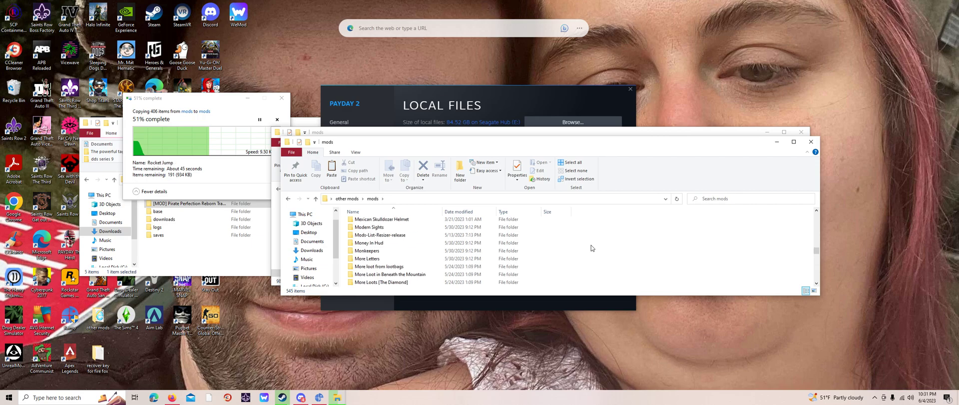
scroll(592, 245, down, 20)
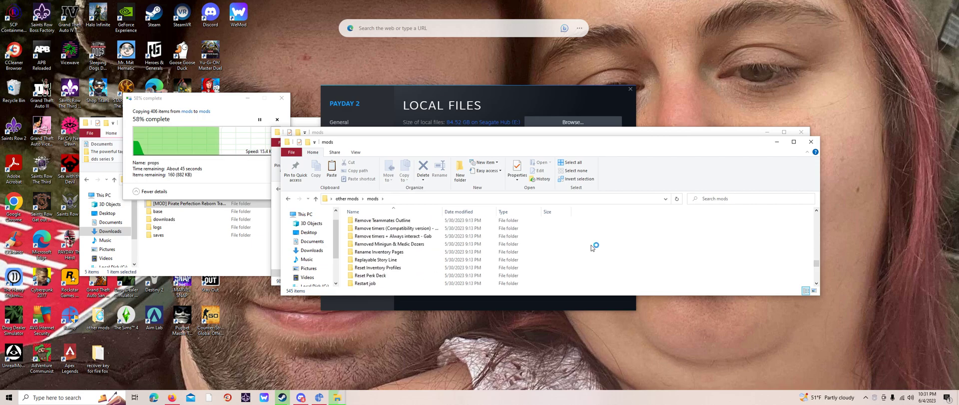
scroll(591, 244, up, 4)
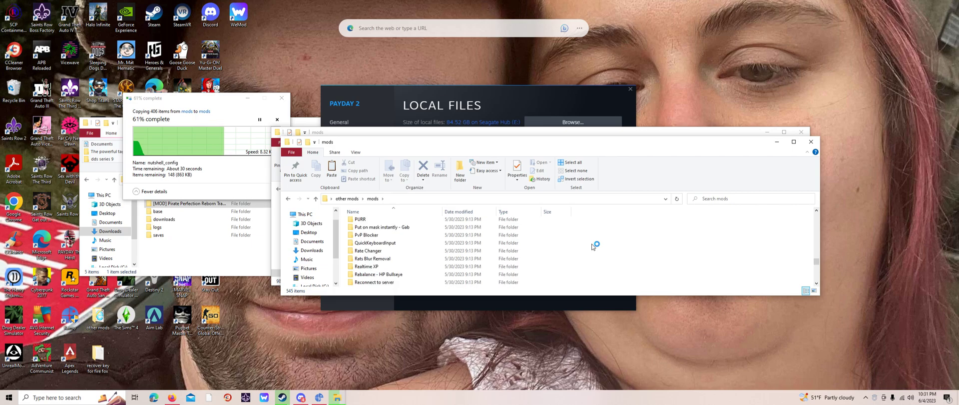
scroll(591, 247, down, 3)
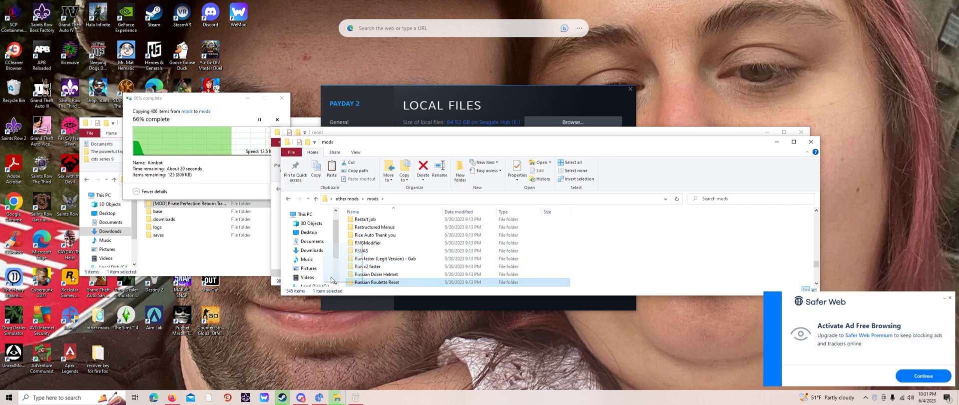
drag(371, 283, 594, 222)
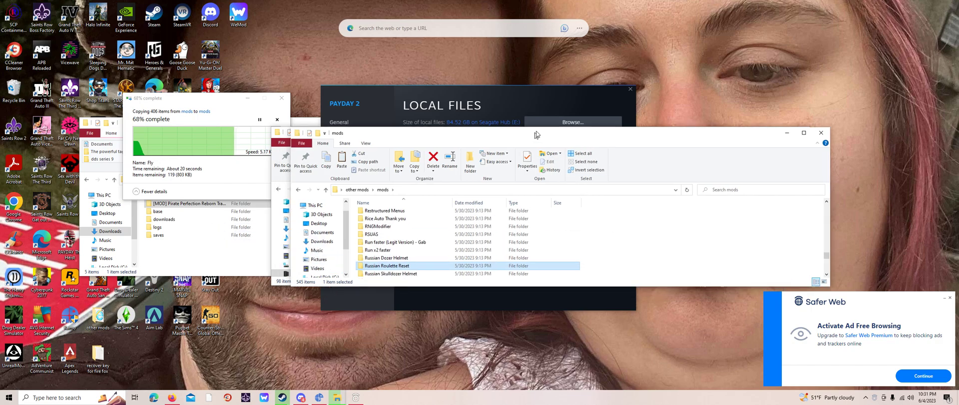
drag(499, 142, 553, 74)
click(427, 199)
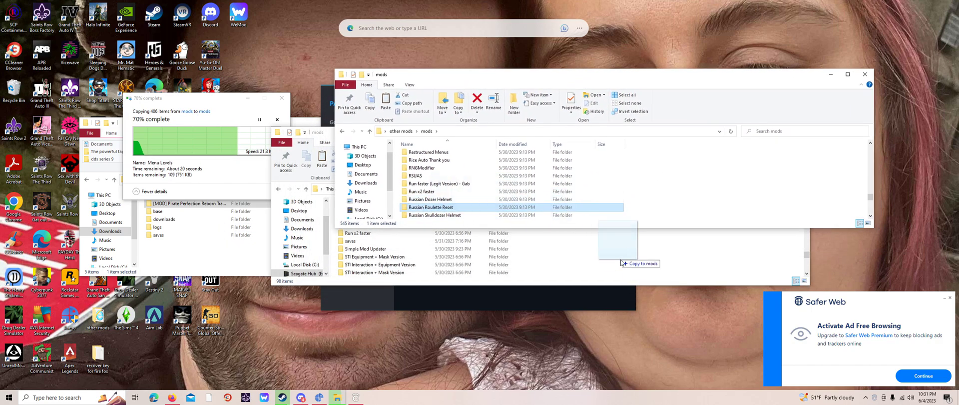
click(628, 278)
click(523, 224)
Step: Look through the list of mods installed in the PAYDAY 2 mods folder
scroll(524, 224, up, 8)
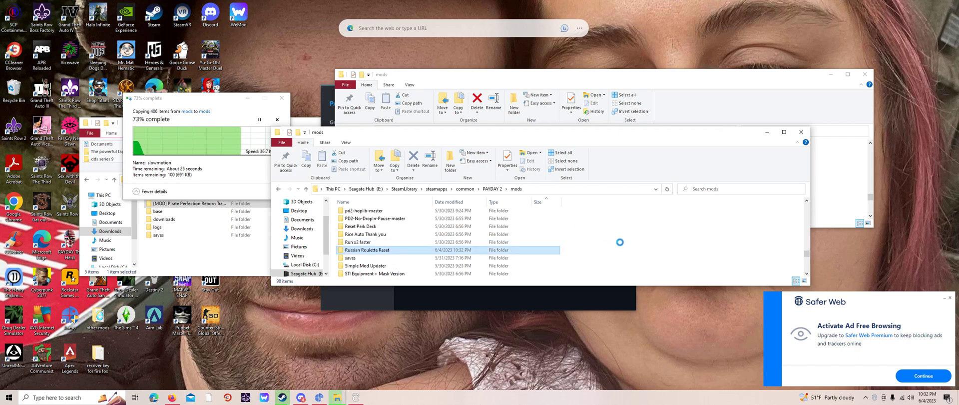
scroll(805, 238, up, 5)
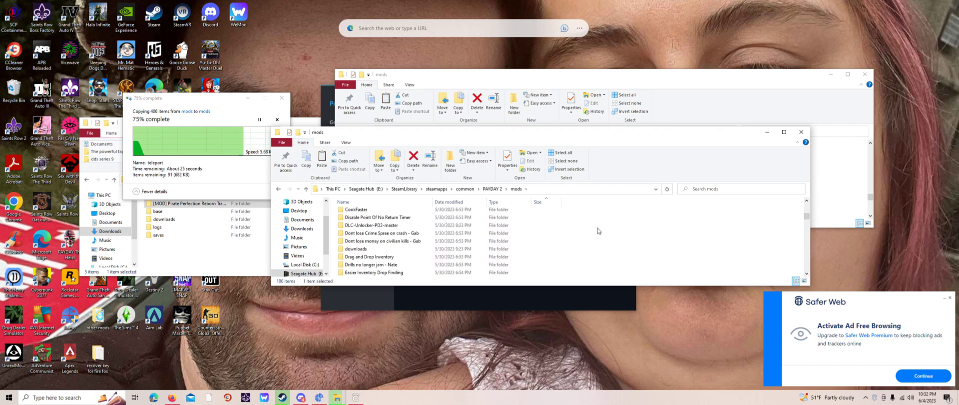
scroll(401, 264, down, 2)
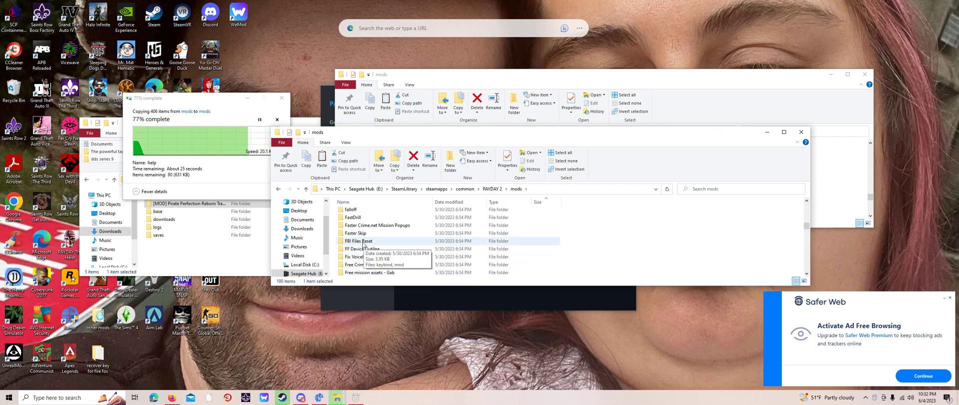
scroll(364, 250, down, 2)
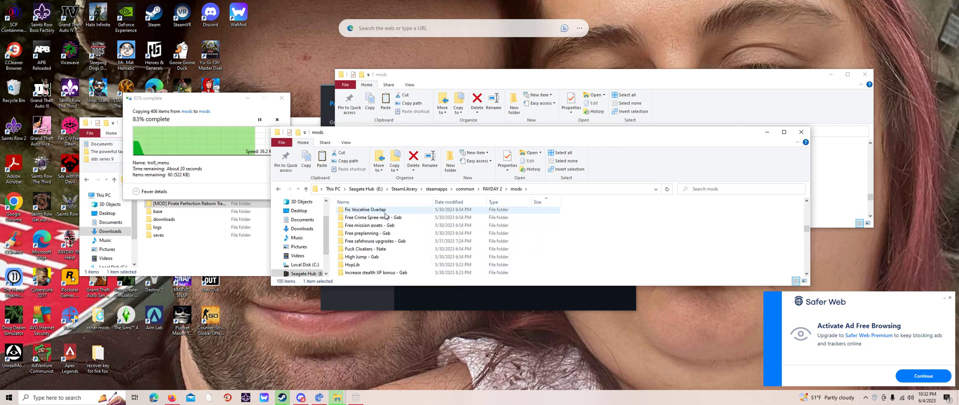
scroll(385, 215, down, 2)
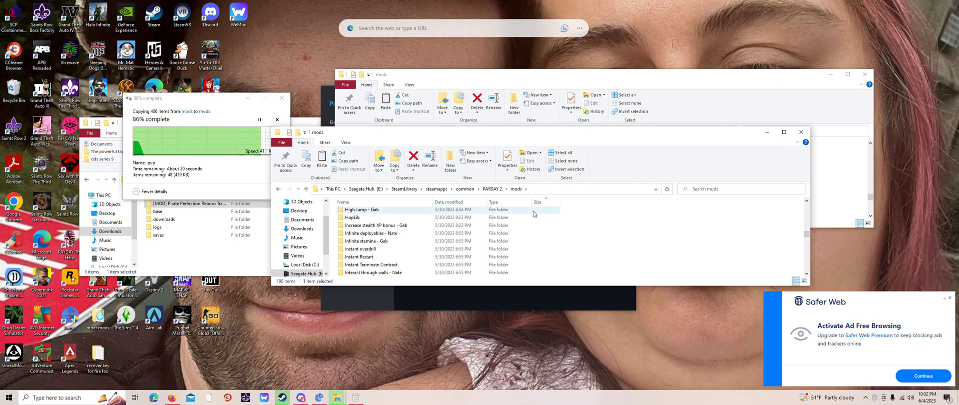
scroll(534, 214, down, 5)
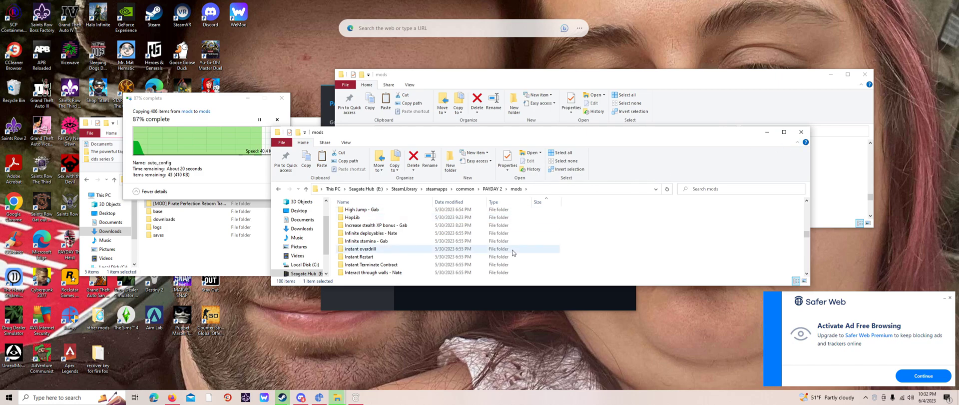
Step: Close both mods folder windows, the PAYDAY 2 properties window and the Pirate Perfection archive window
click(807, 133)
click(864, 74)
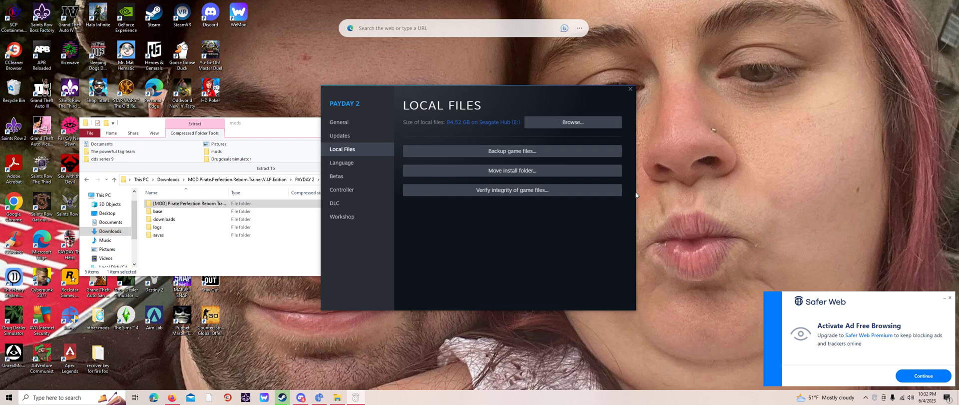
click(629, 89)
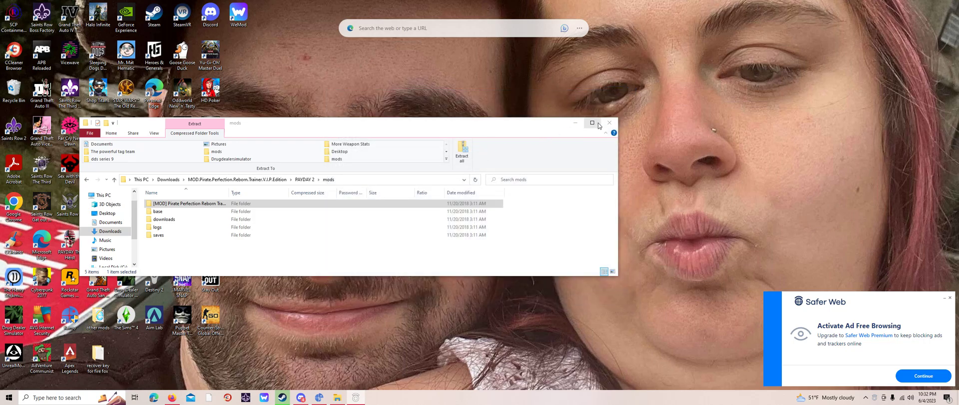
click(595, 123)
Step: Launch PAYDAY 2 from the Steam library with the Play PAYDAY 2 option and dismiss the trainer's first-launch message
click(283, 397)
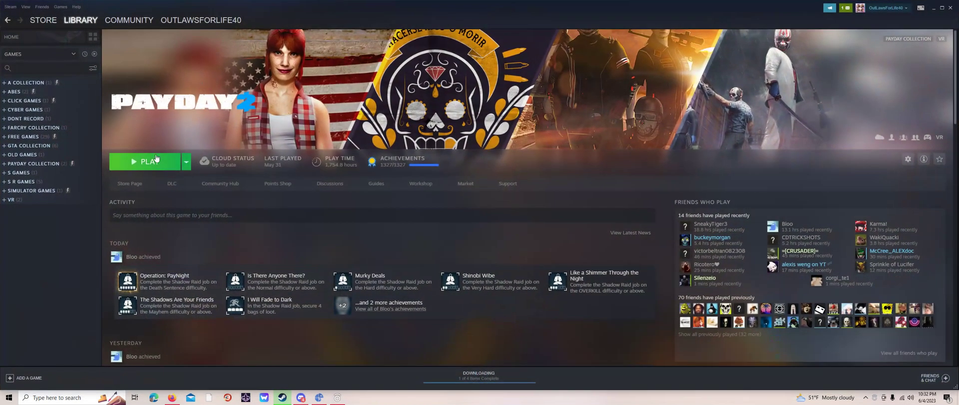
click(161, 162)
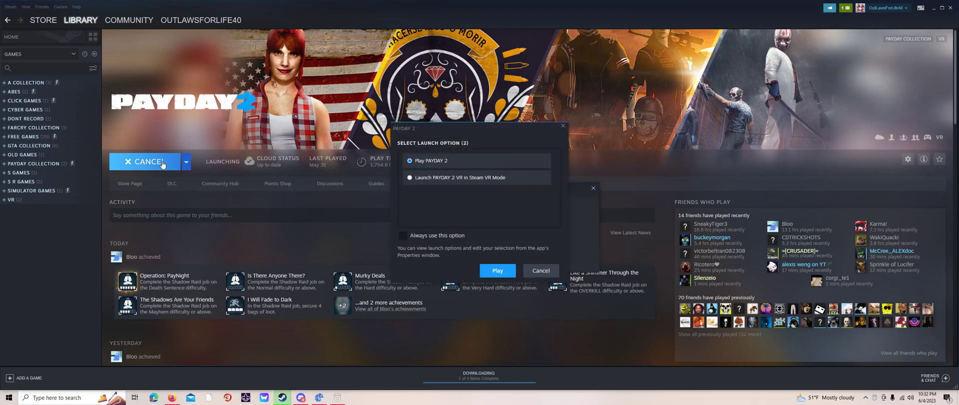
click(499, 270)
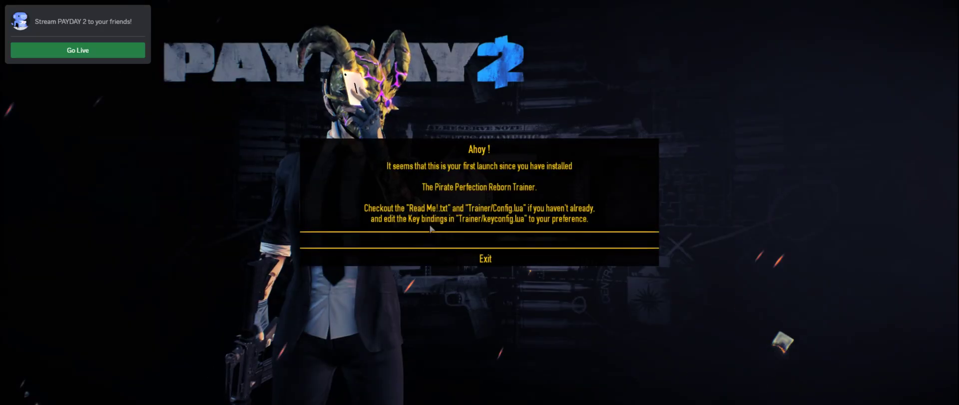
click(483, 262)
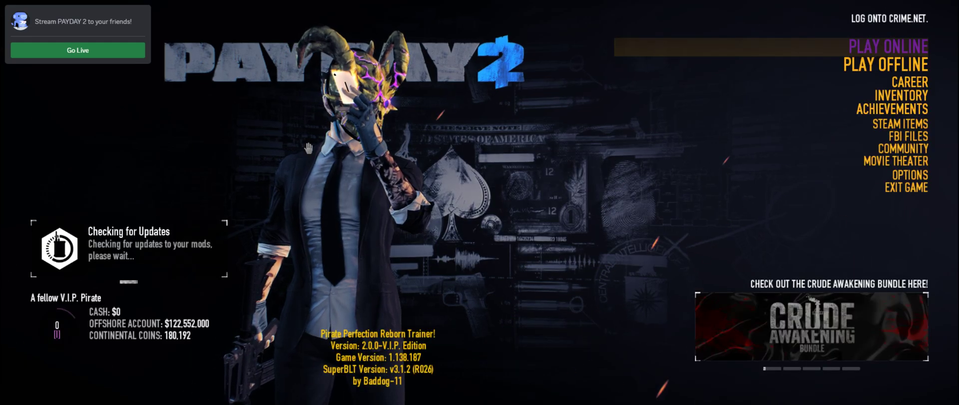
Step: Check the trainer's main-menu pages, including the Spoof Name Menu and the Configuration Menu, and close them
key(F1)
key(F2)
key(F3)
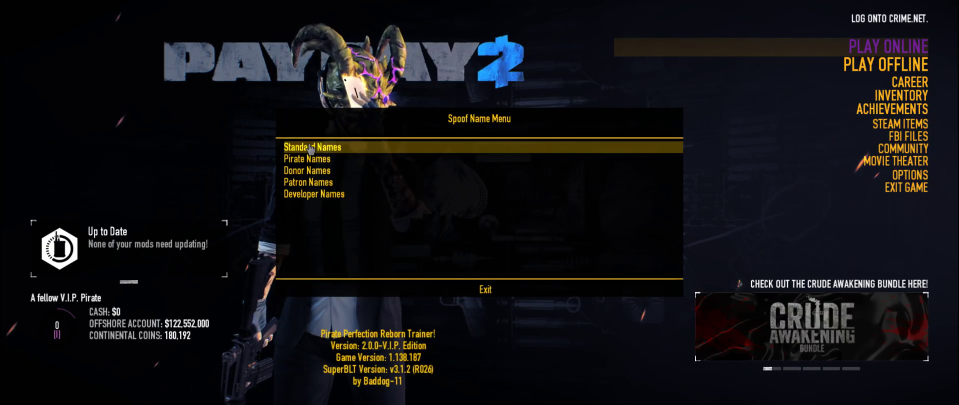
key(F4)
key(F1)
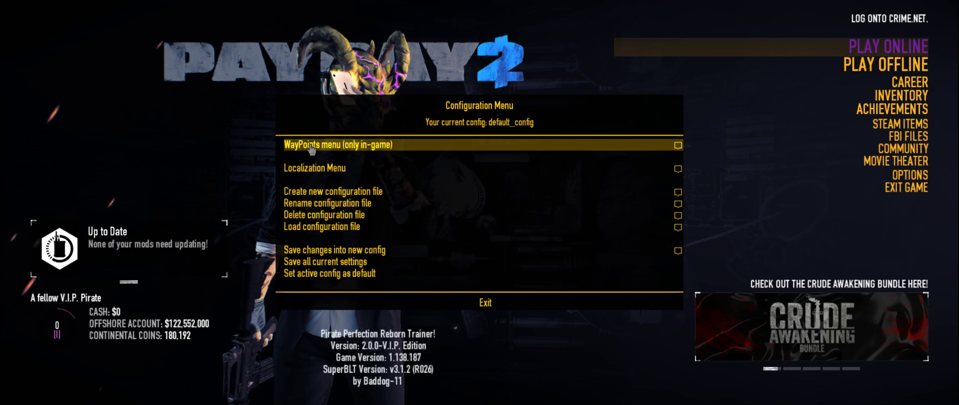
key(Escape)
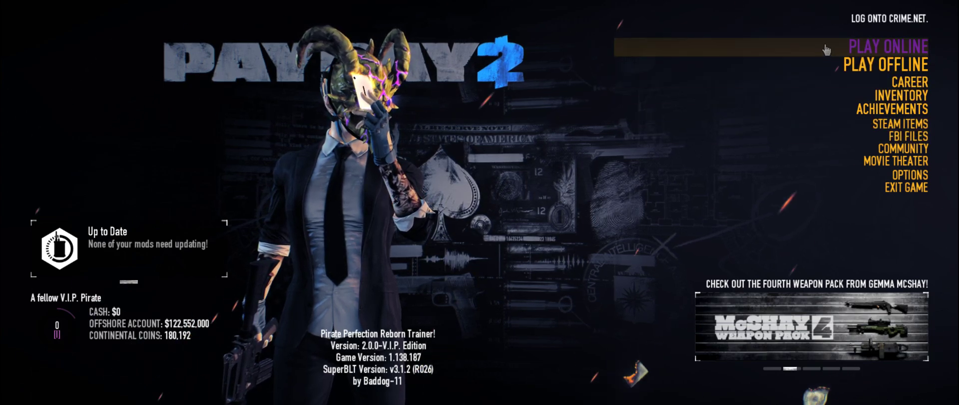
Step: Go online to Crime.net, let the crew handle the safe house raid and enter the safe house
click(825, 189)
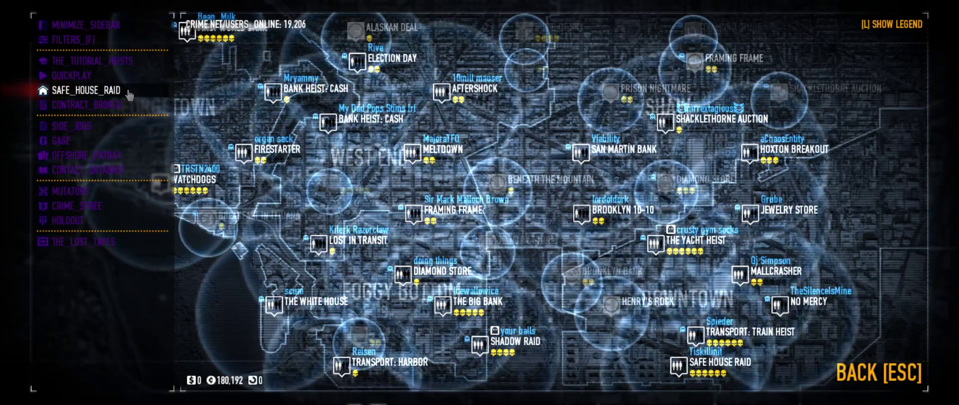
click(130, 91)
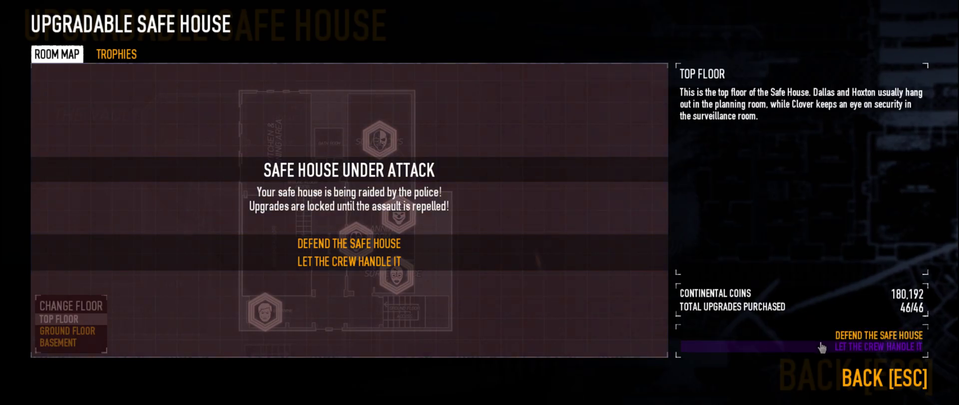
click(824, 341)
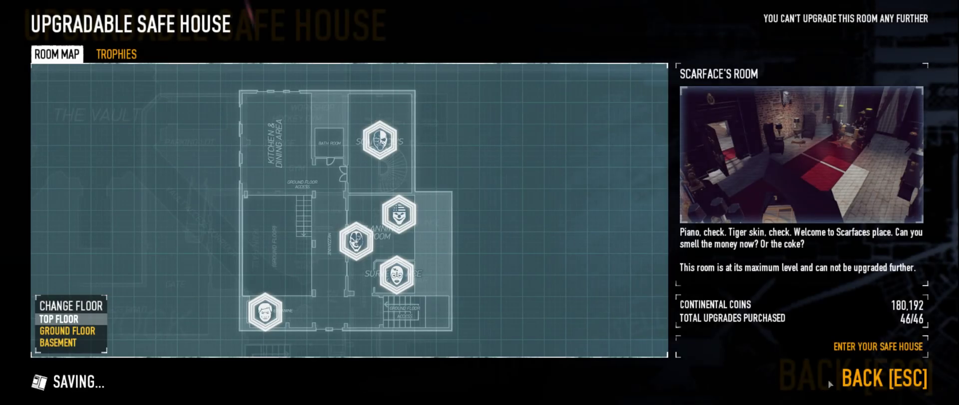
click(860, 350)
click(599, 209)
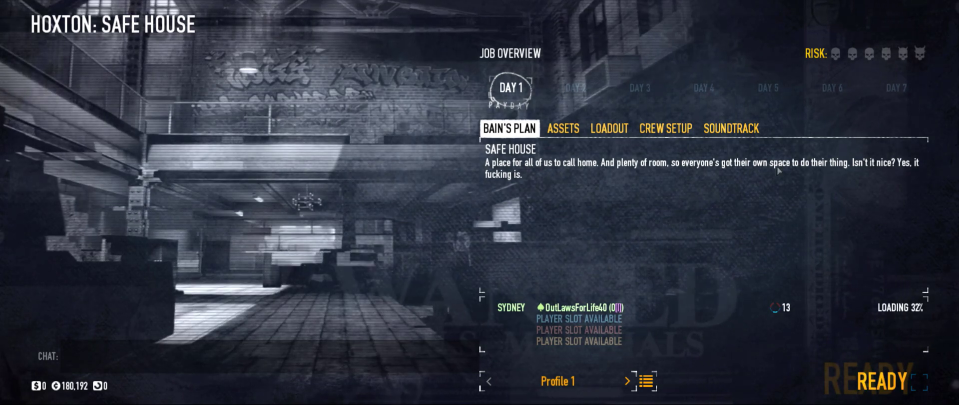
Step: Look through the safe house lobby's loadout, crew setup, soundtrack and assets pages, including the deployable equipment selection
click(609, 129)
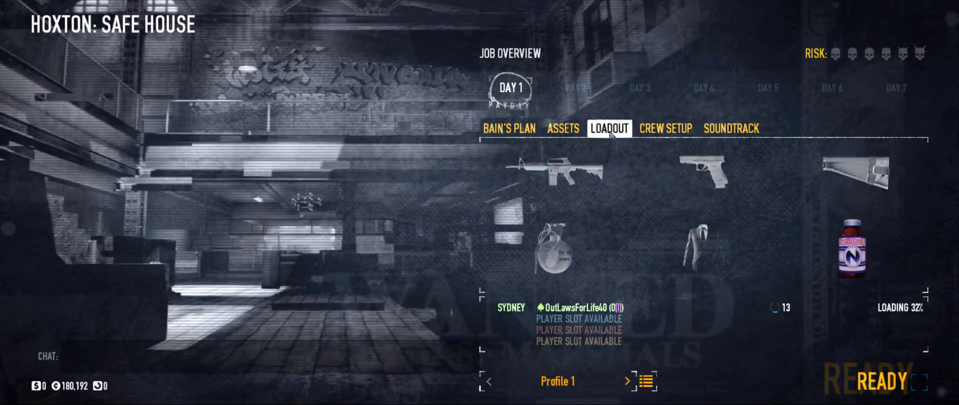
click(666, 129)
click(731, 129)
click(610, 128)
click(859, 250)
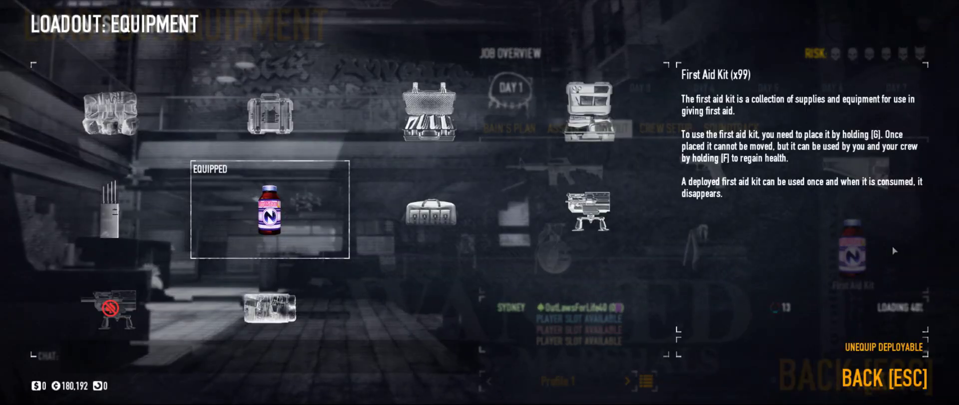
key(Escape)
click(666, 128)
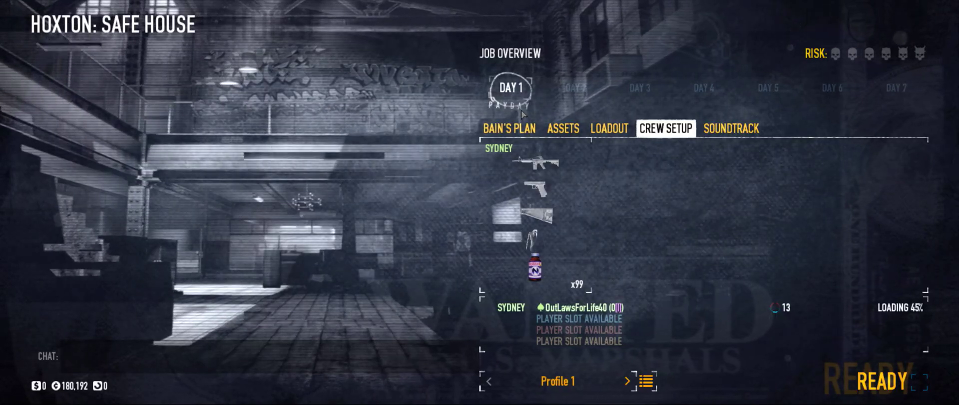
click(563, 129)
Step: View the primary weapon slots in the loadout and equip the 350K Brass Knuckles as the melee weapon
click(609, 128)
click(607, 180)
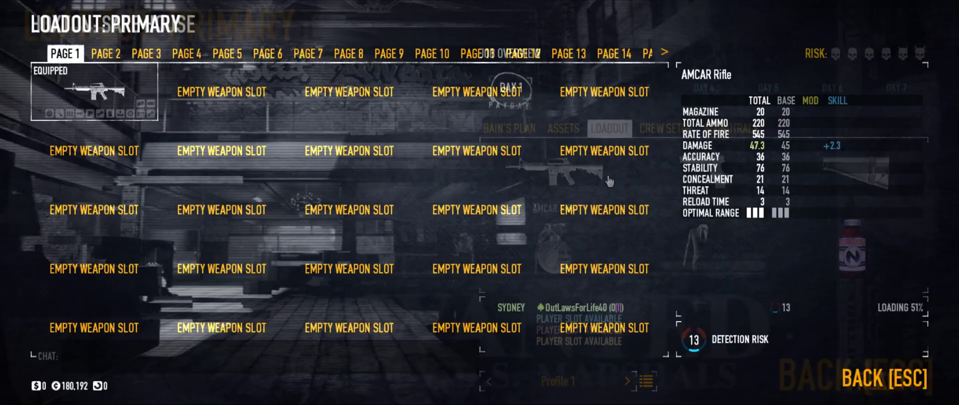
key(Escape)
click(825, 156)
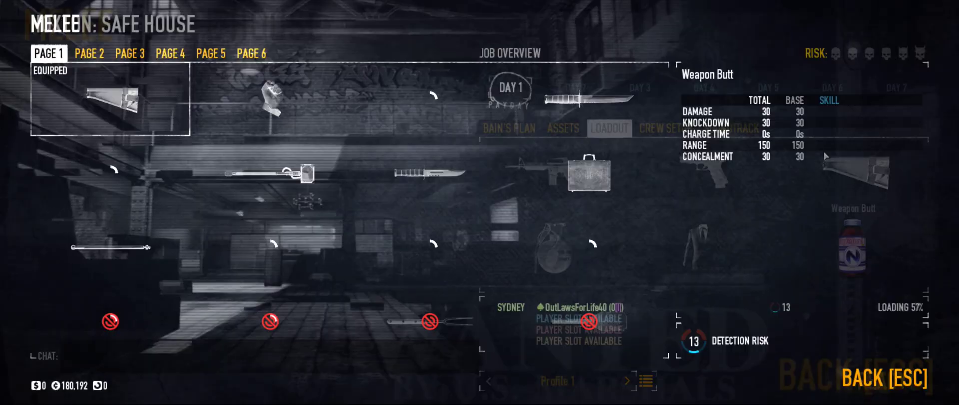
double_click(445, 94)
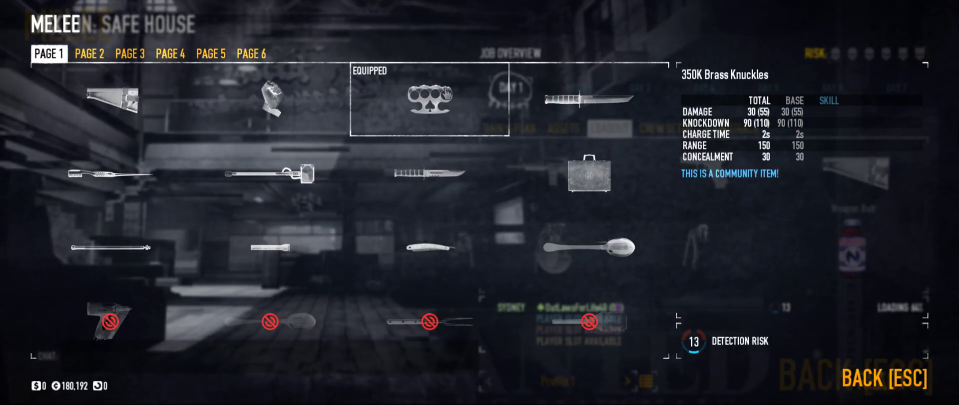
Step: Equip the Weapon Butt as the melee weapon in place of the brass knuckles and return to the loadout
double_click(112, 100)
key(Escape)
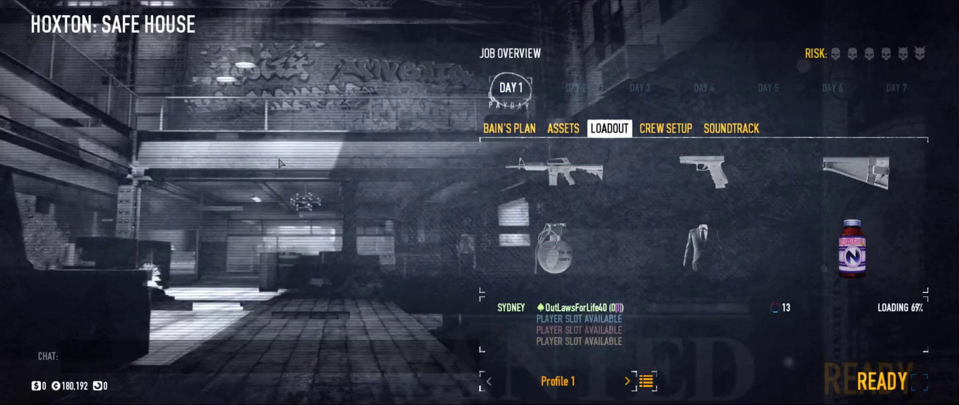
Step: Look through the loadout's throwables, including the Dynamite and the Viper Grenade, and return without equipping another one
click(553, 248)
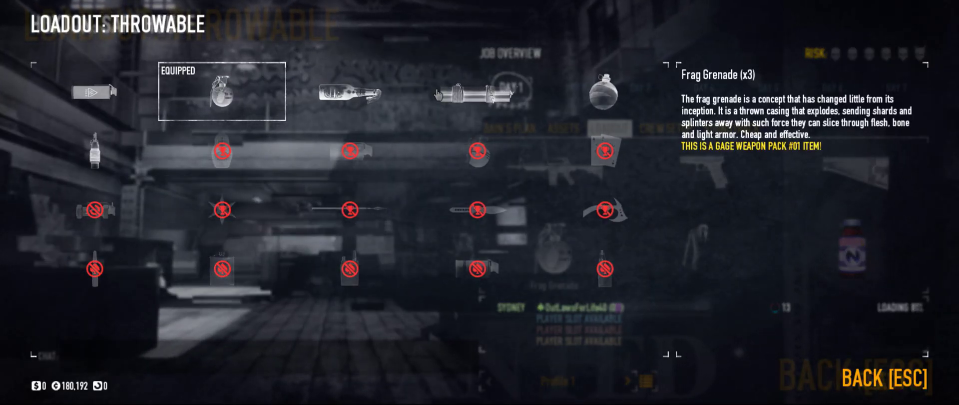
click(349, 92)
click(95, 92)
click(477, 93)
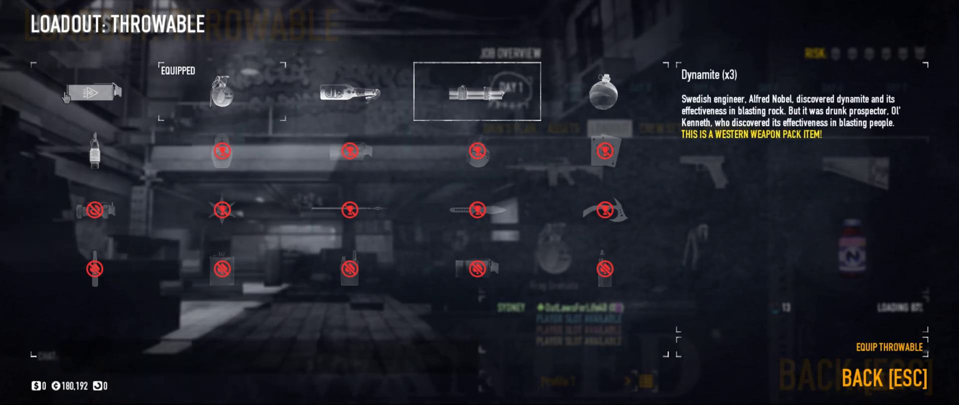
click(65, 95)
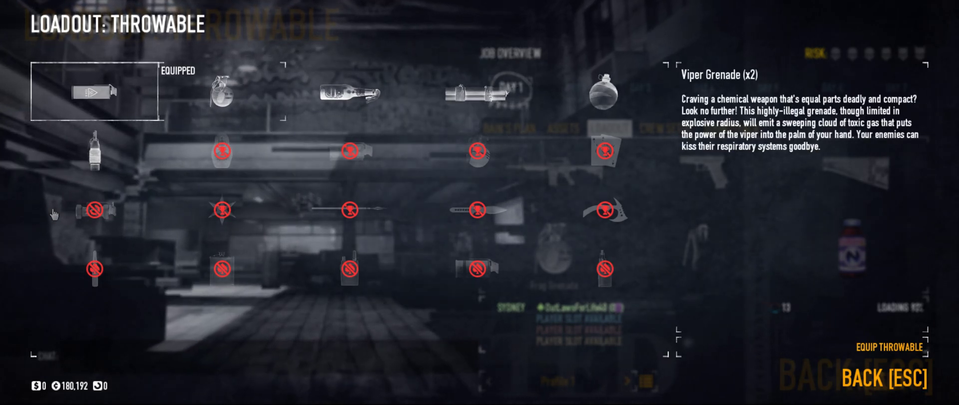
click(54, 214)
key(Escape)
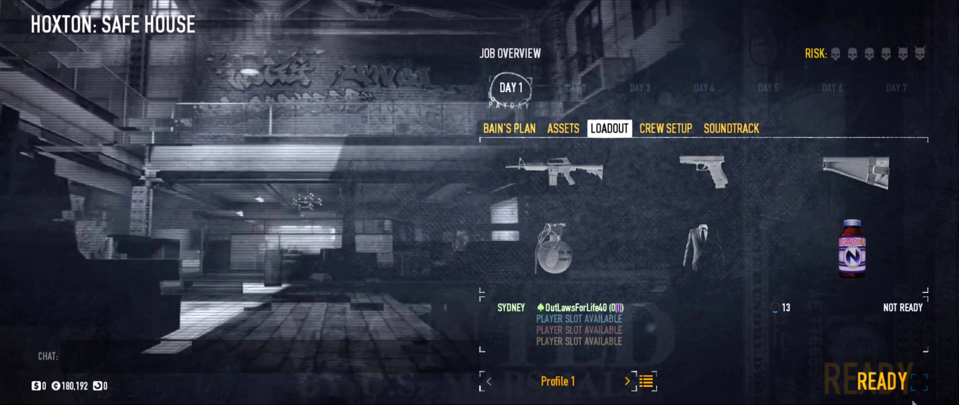
Step: Mark the player as ready to start the Hoxton safe house job
click(838, 372)
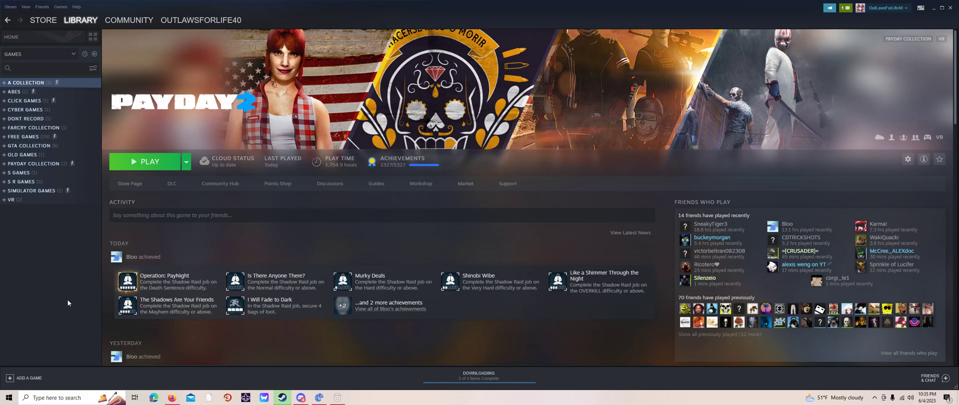
key(alt+z)
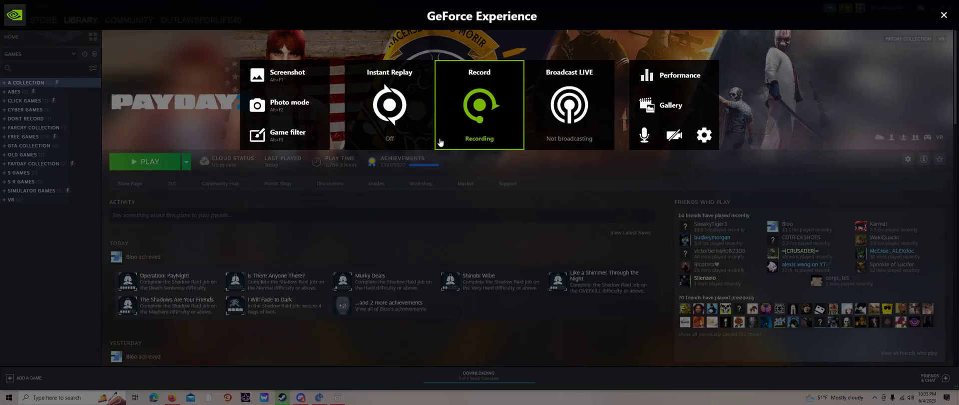